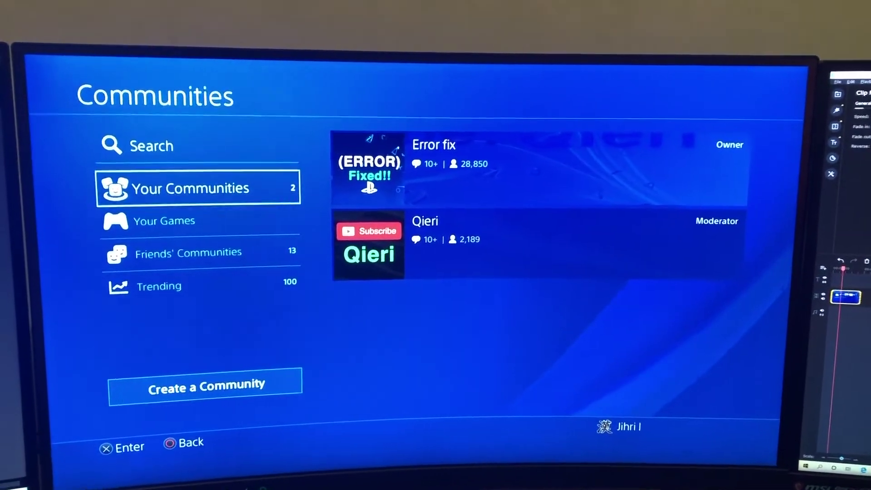
# Exit the Communities list back to the home menu with Settings highlighted
pyautogui.press('Escape')
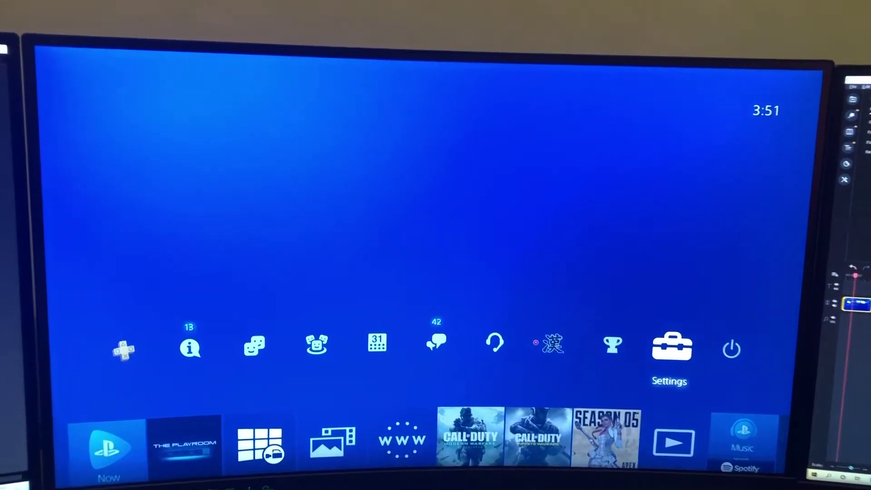
# Open System Software Update in Settings, showing the downloaded version 7.51 update
pyautogui.press('Return')
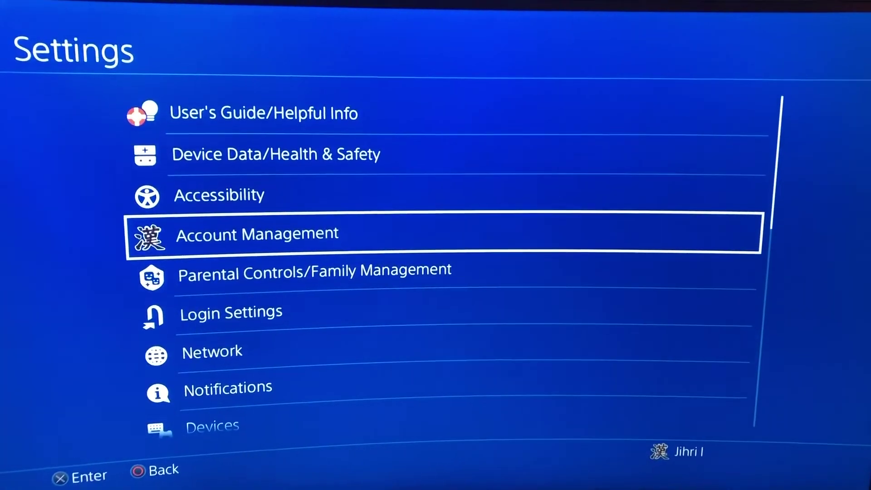
pyautogui.press('Down')
pyautogui.press('Down')
pyautogui.press('Down')
pyautogui.press('Down')
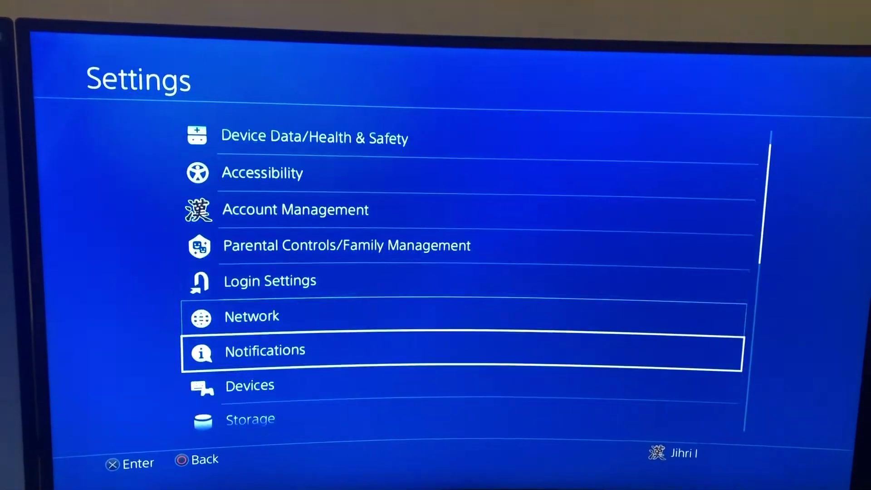
pyautogui.press('Down')
pyautogui.press('Down')
pyautogui.press('Down')
pyautogui.press('Down')
pyautogui.press('Down')
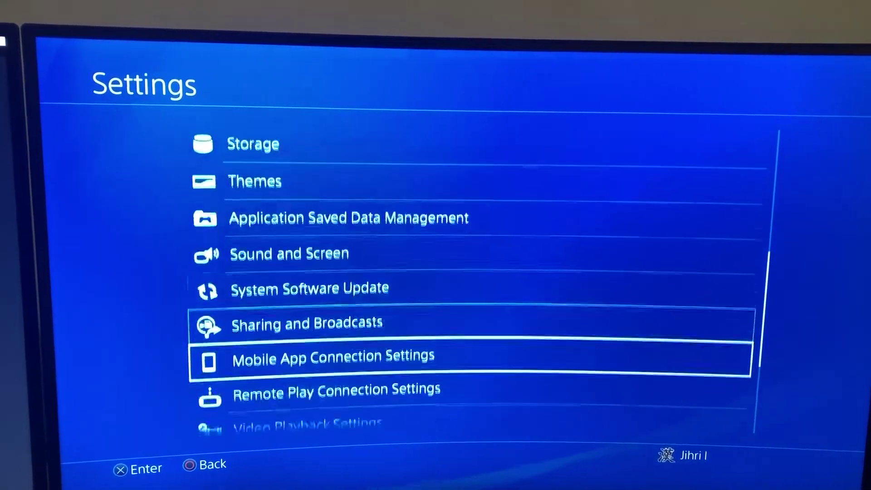
pyautogui.press('Down')
pyautogui.press('Down')
pyautogui.press('Down')
pyautogui.press('Down')
pyautogui.press('Down')
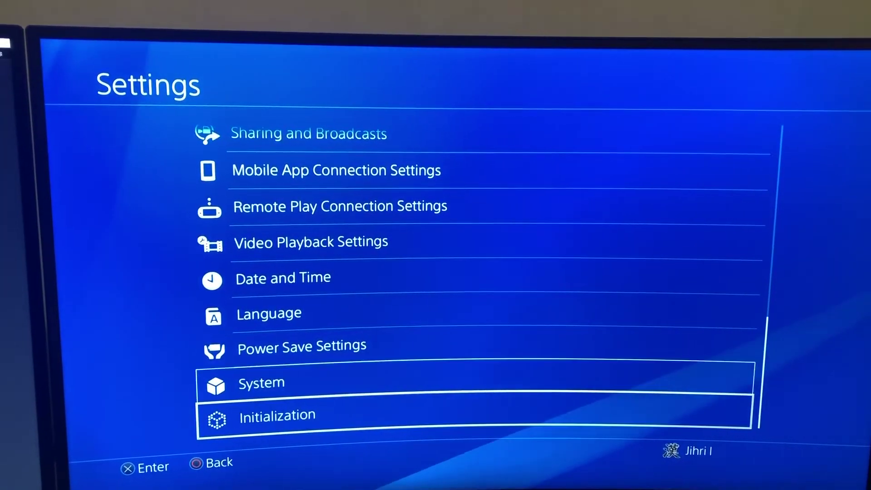
pyautogui.press('Up')
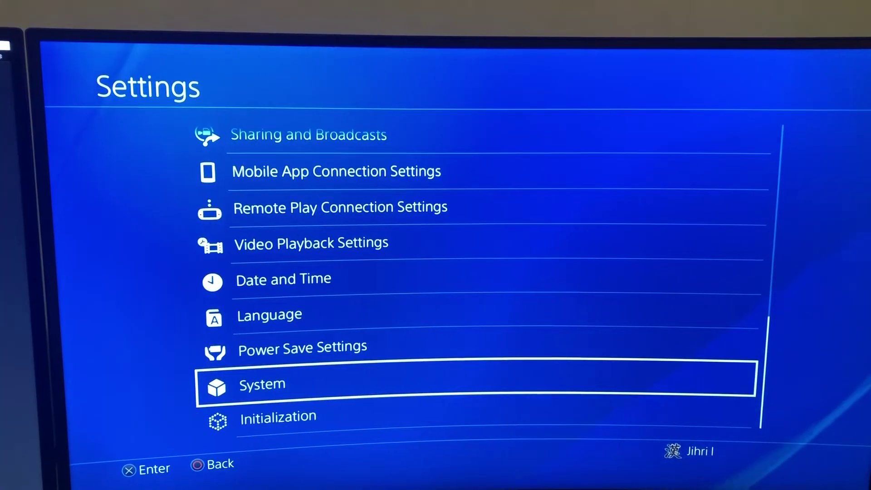
pyautogui.press('Up')
pyautogui.press('Up')
pyautogui.press('Up')
pyautogui.press('Up')
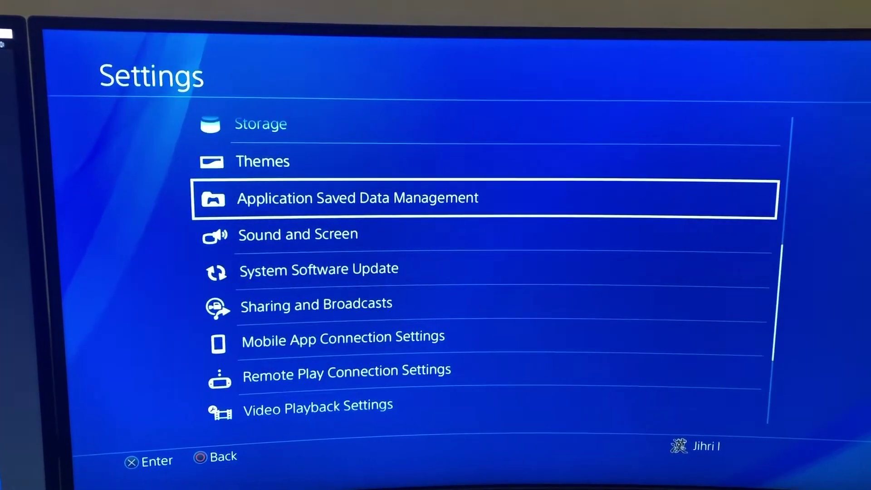
pyautogui.press('Down')
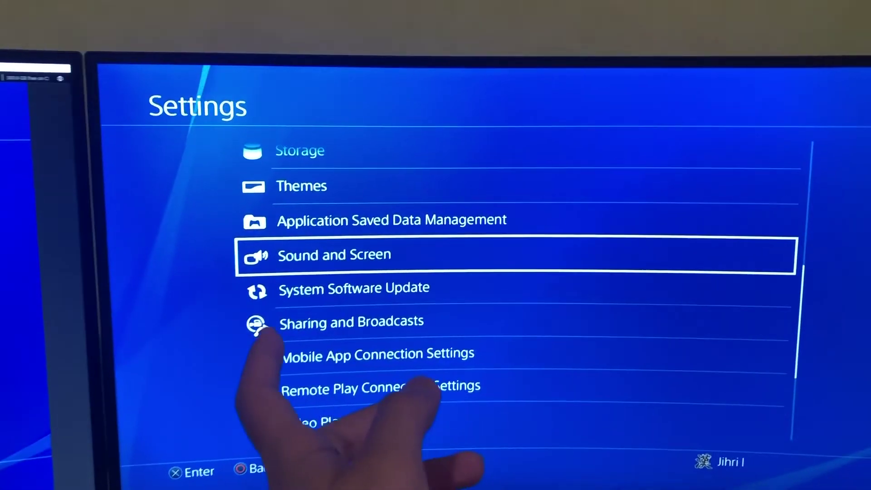
pyautogui.press('Down')
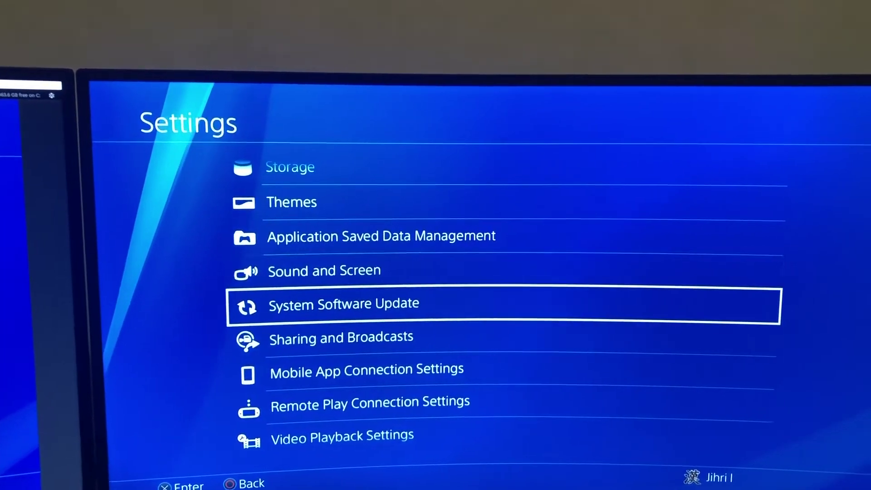
pyautogui.press('Return')
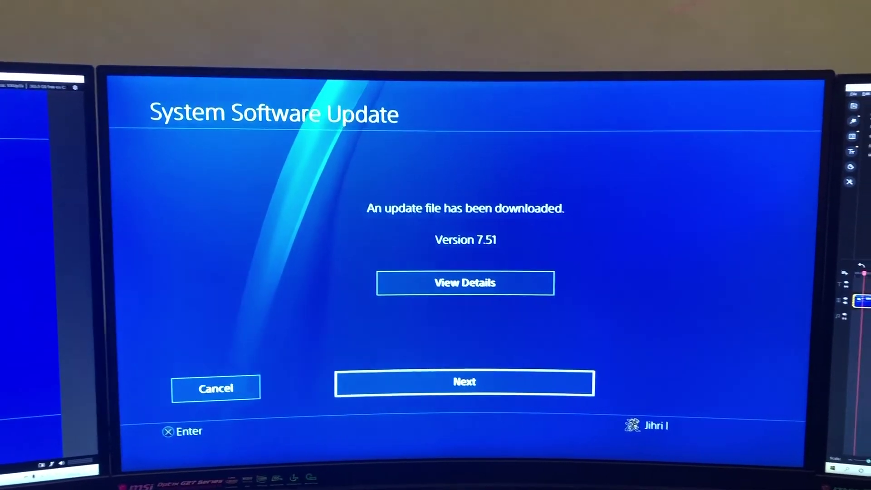
# Continue past the version 7.51 download notice to the restart-and-update confirmation
pyautogui.press('Return')
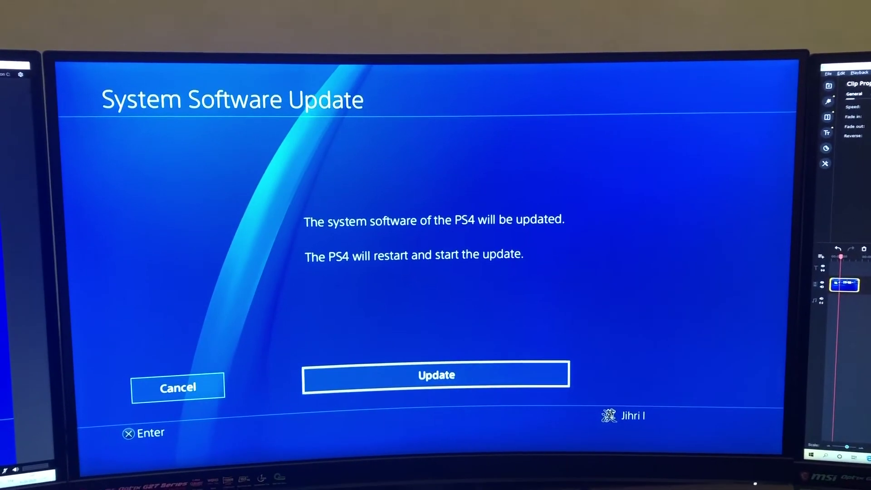